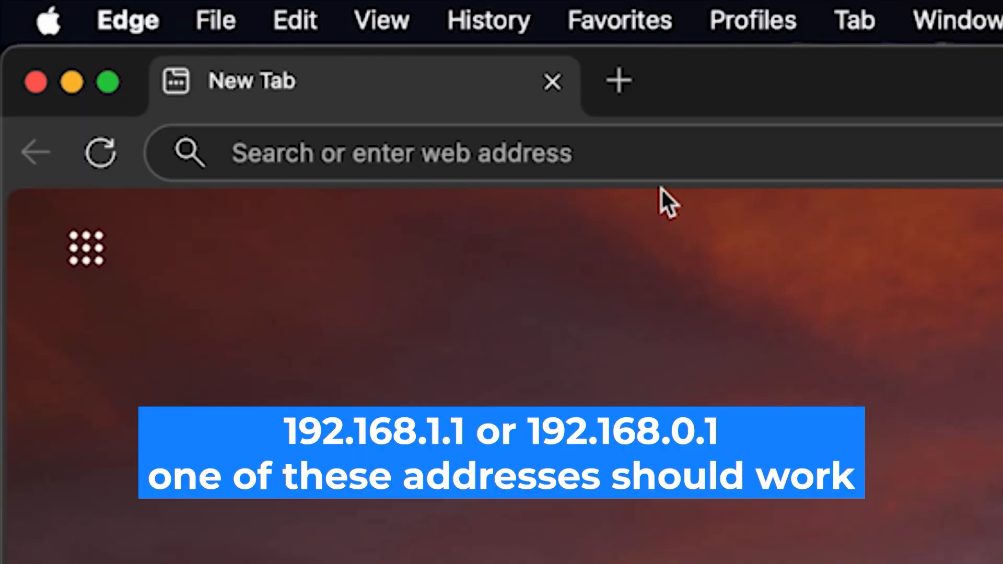
Open the router's setup page at 192.168.1.1 in the browser
{"action": "left_click", "coordinate": [586, 136]}
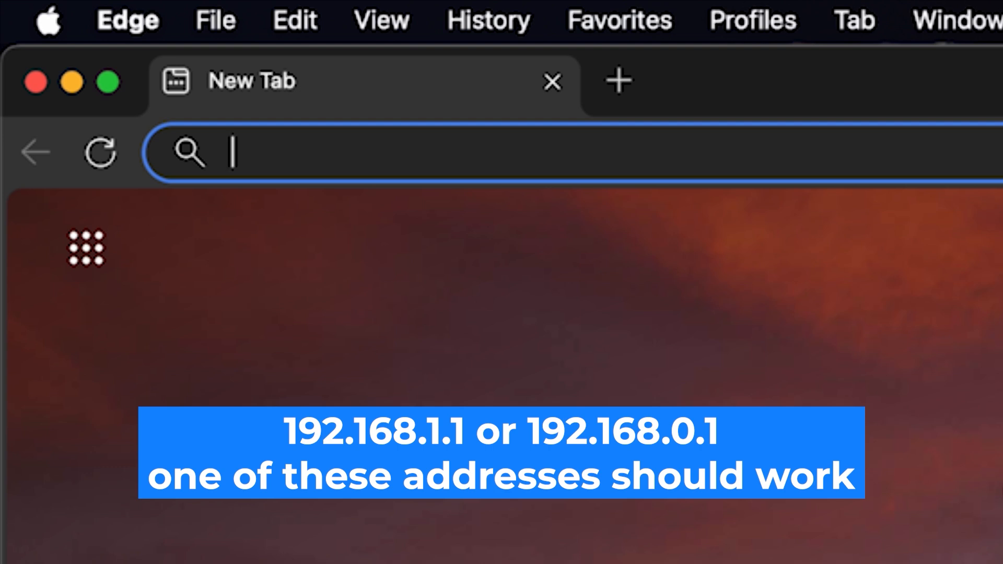
{"action": "type", "text": "192."}
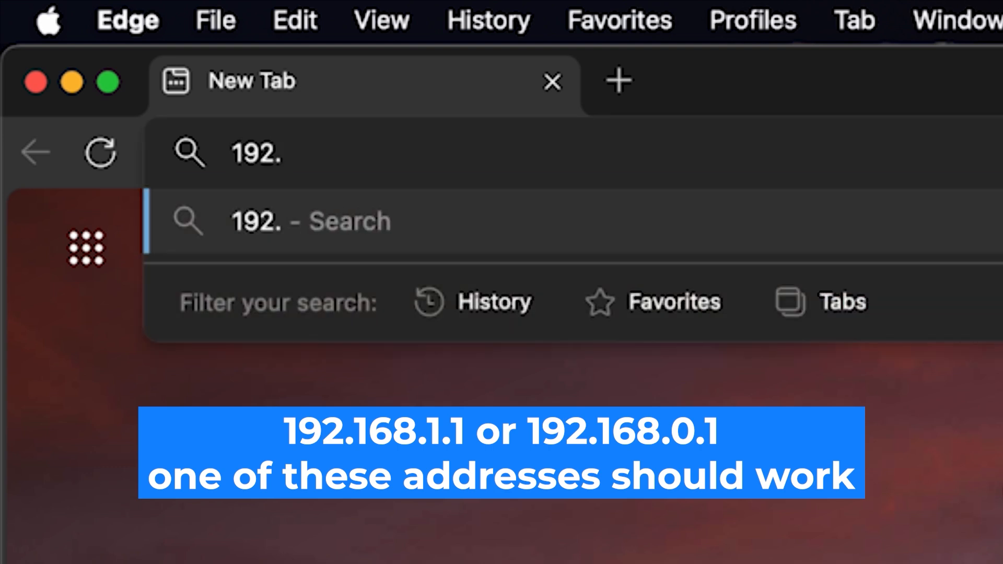
{"action": "type", "text": "168."}
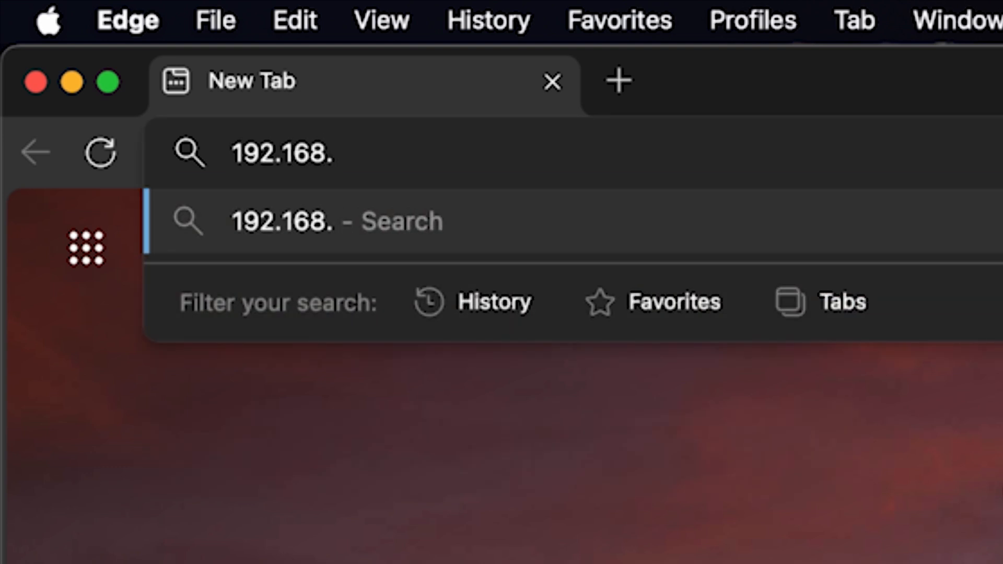
{"action": "type", "text": "1.1"}
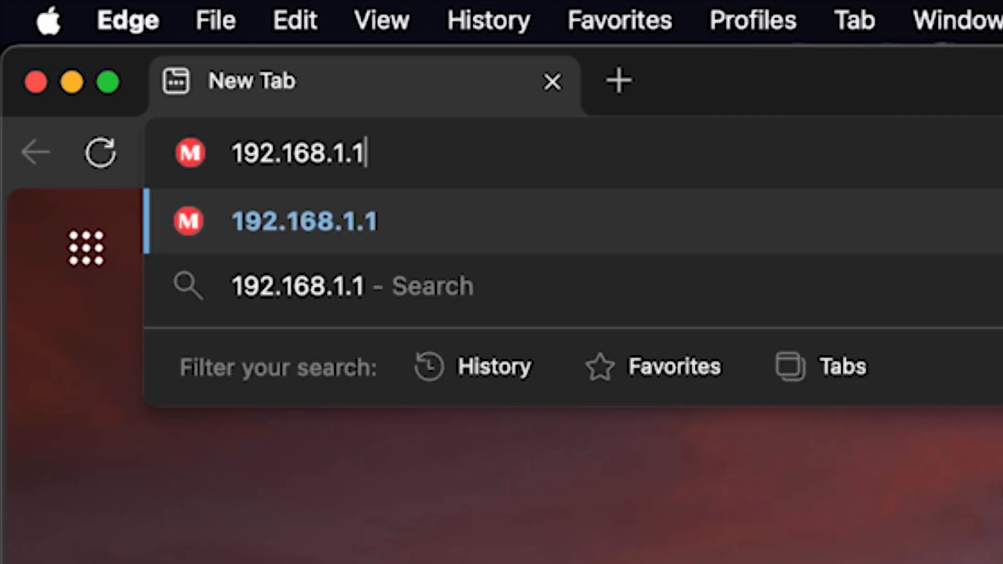
{"action": "key", "text": "Return"}
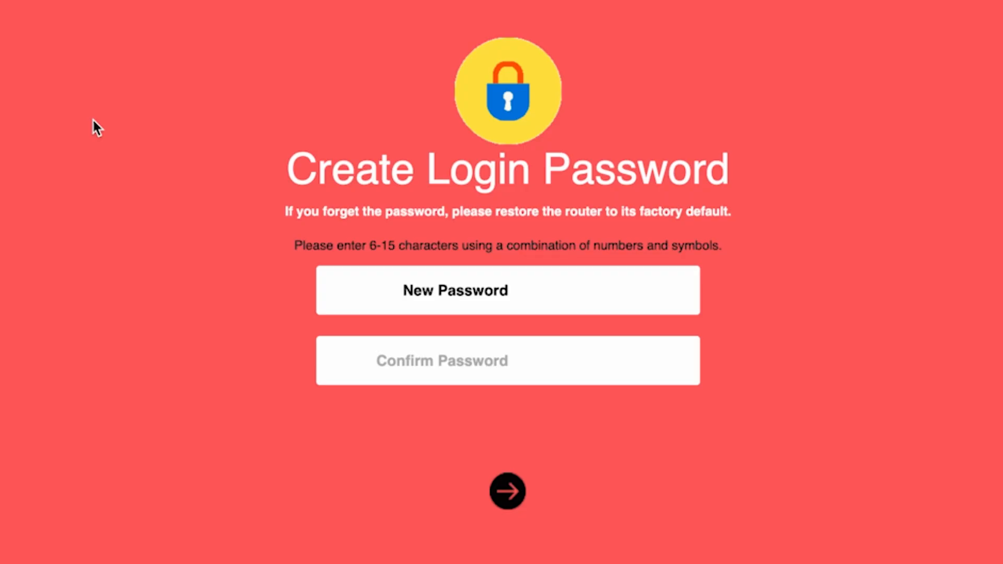
Create the router's login password, enter it again as confirmation, and submit it
{"action": "type", "text": "••••••••"}
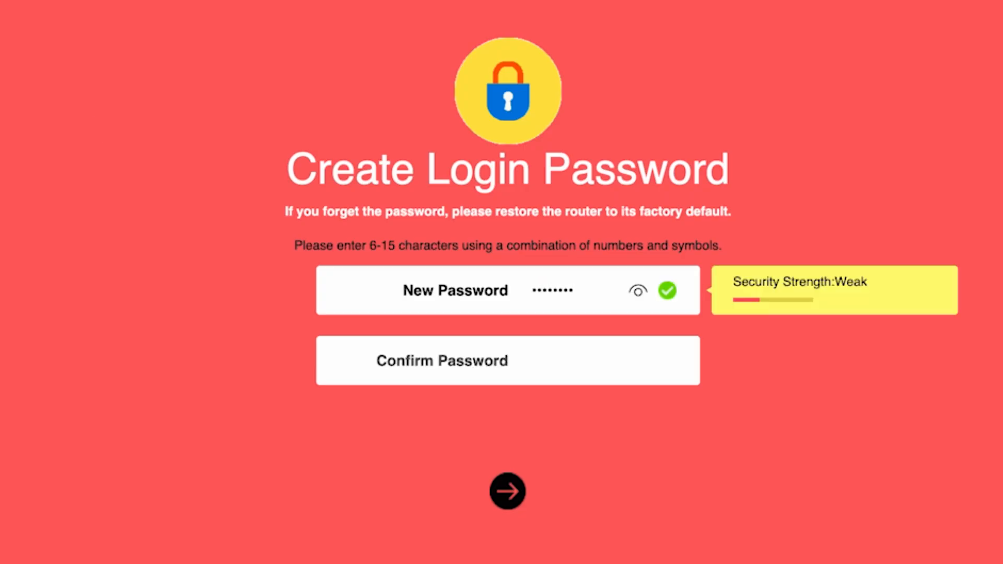
{"action": "left_click", "coordinate": [635, 298]}
{"action": "left_click", "coordinate": [553, 360]}
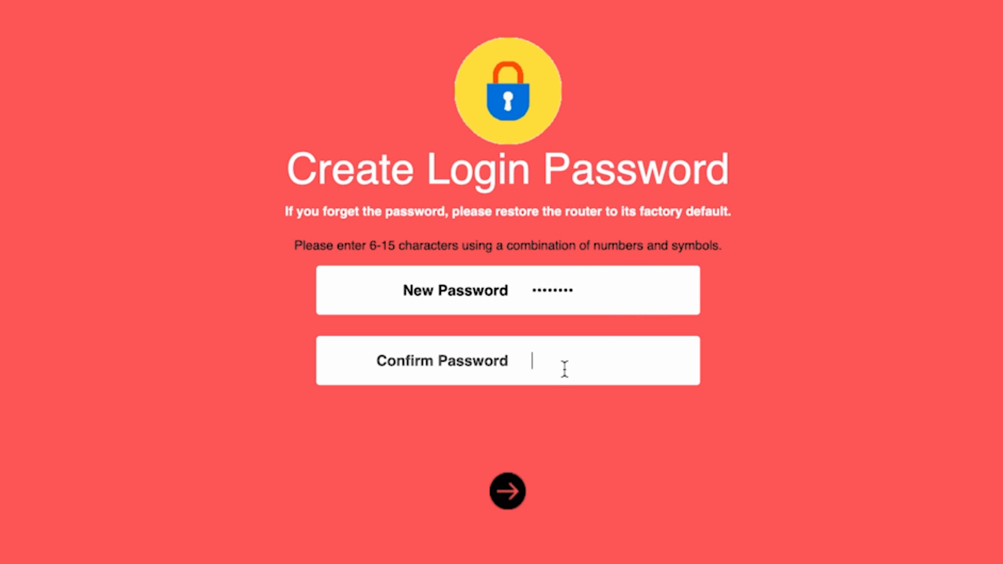
{"action": "type", "text": "password"}
{"action": "left_click", "coordinate": [502, 494]}
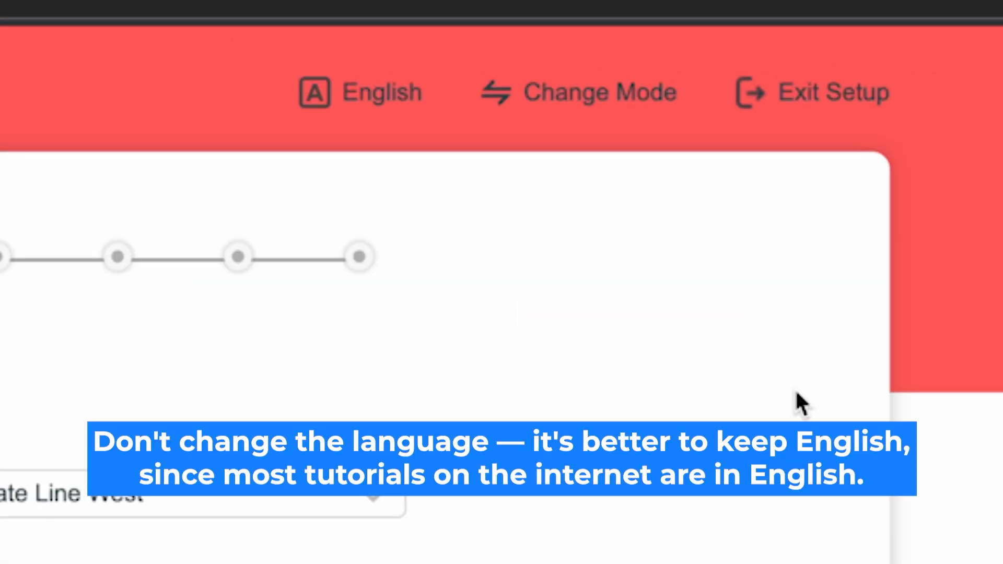
Keep English as the setup language and confirm Router Mode as the operation mode
{"action": "left_click", "coordinate": [378, 86]}
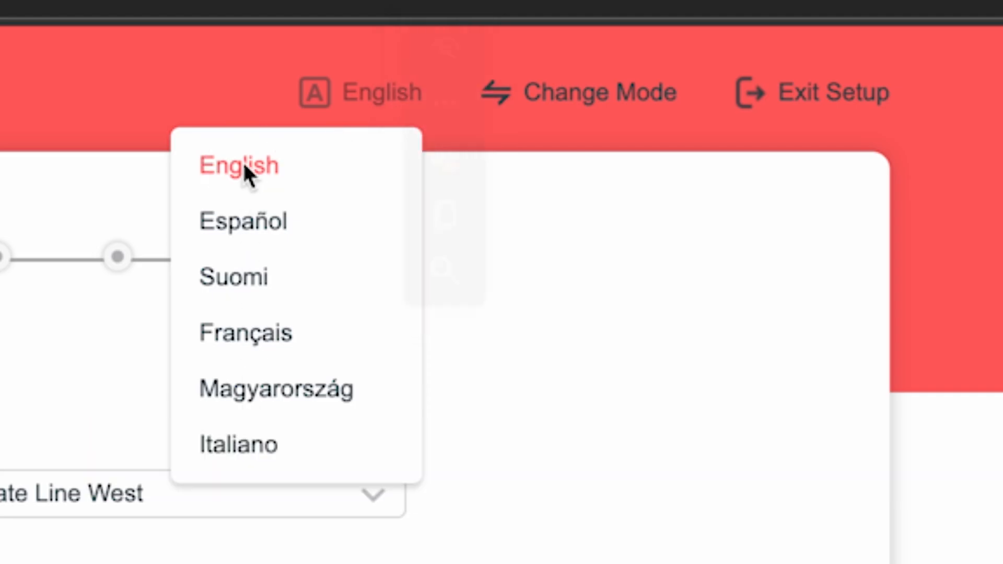
{"action": "left_click", "coordinate": [262, 170]}
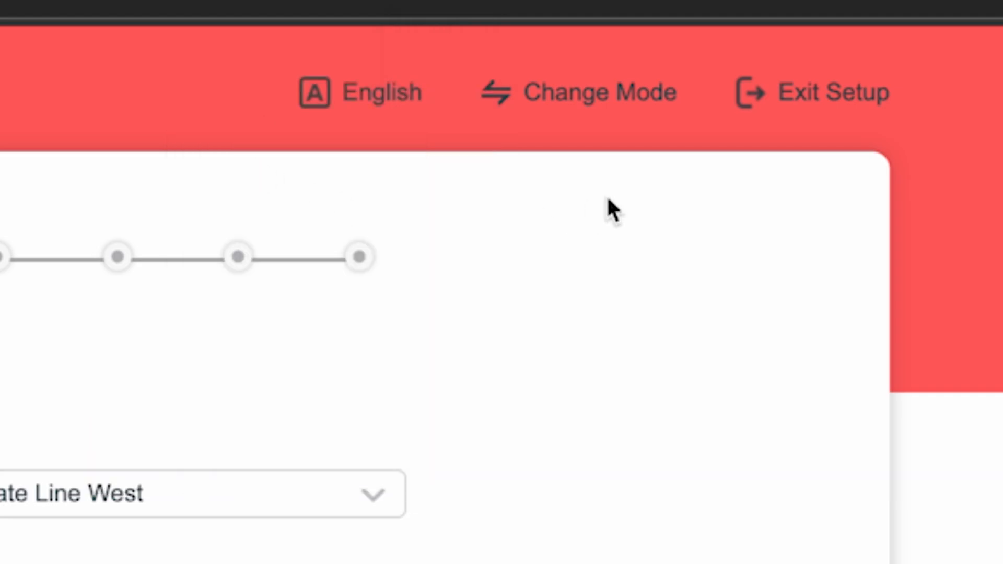
{"action": "left_click", "coordinate": [602, 94]}
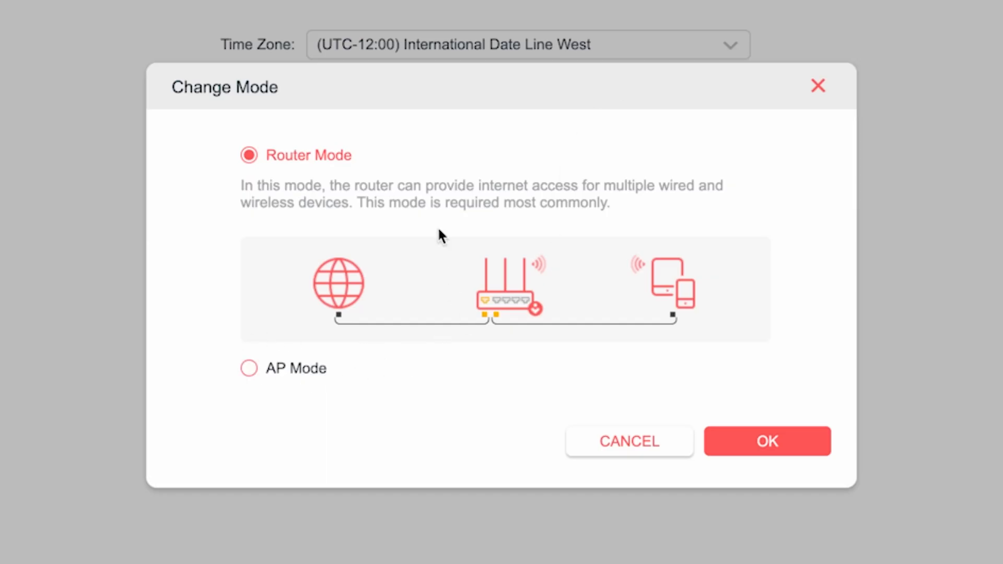
{"action": "left_click", "coordinate": [764, 441]}
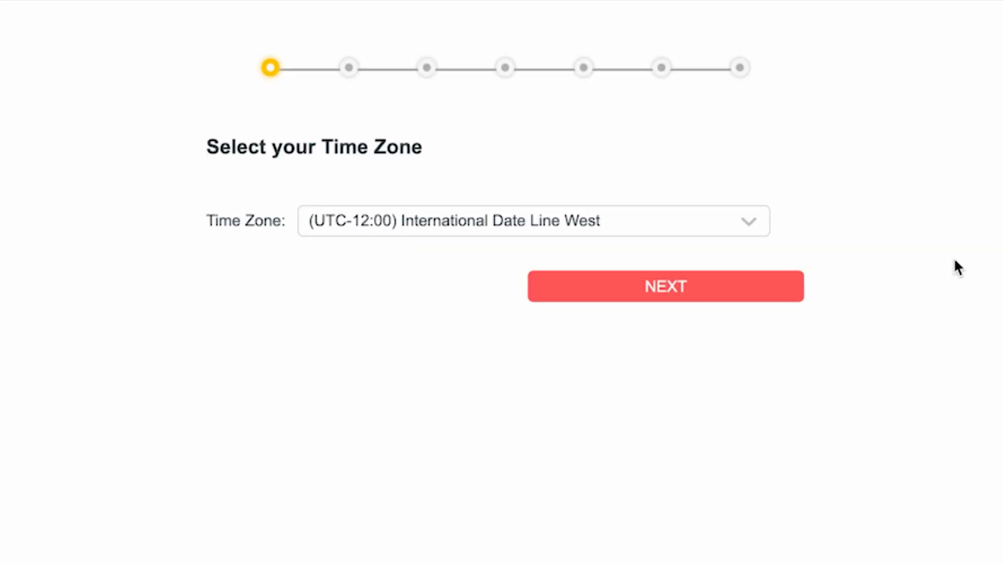
Select the time zone (UTC-12:00) International Date Line West and continue the setup
{"action": "left_click", "coordinate": [724, 221]}
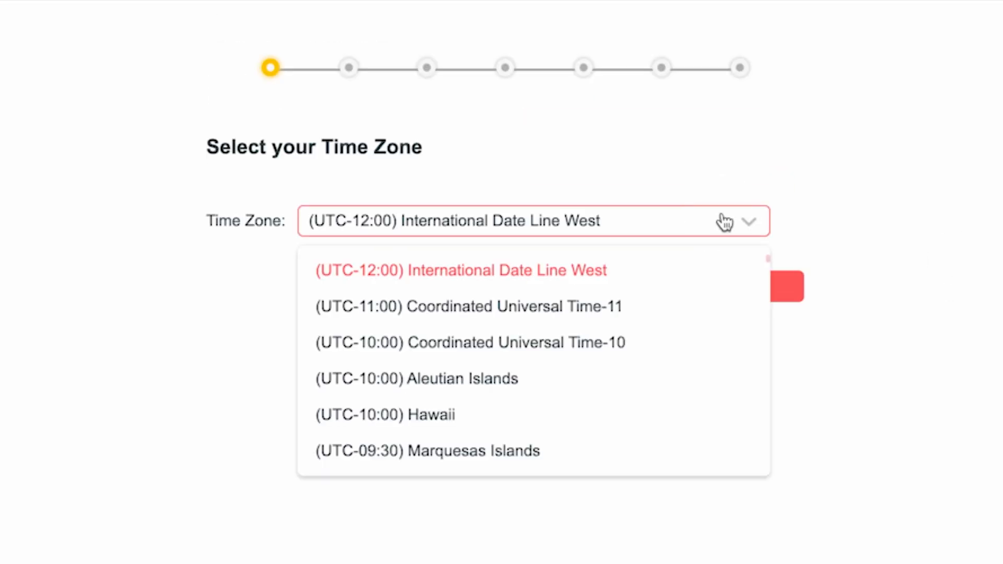
{"action": "scroll", "coordinate": [589, 343], "scroll_direction": "down", "scroll_amount": 10}
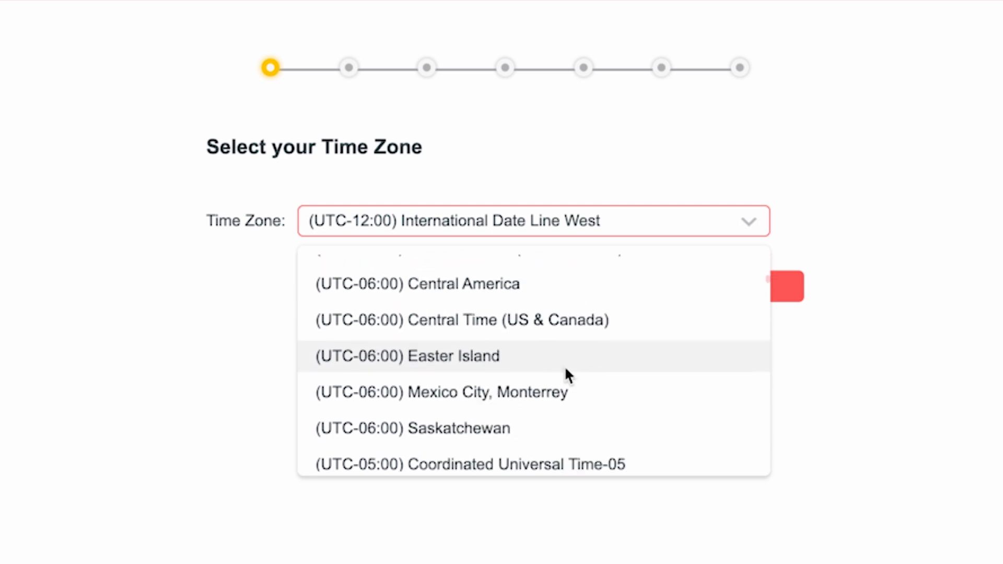
{"action": "scroll", "coordinate": [569, 450], "scroll_direction": "up", "scroll_amount": 10}
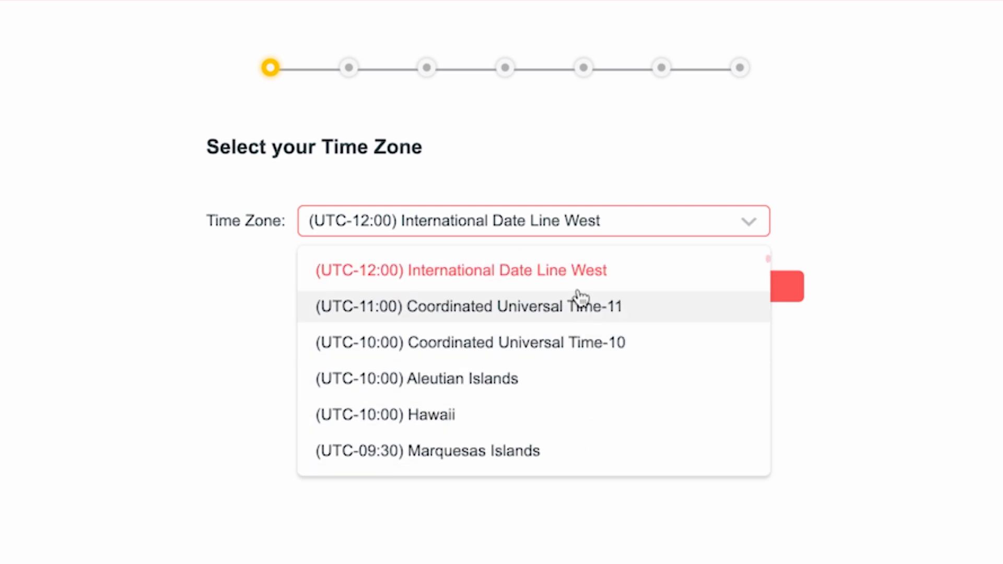
{"action": "left_click", "coordinate": [568, 274]}
{"action": "left_click", "coordinate": [664, 296]}
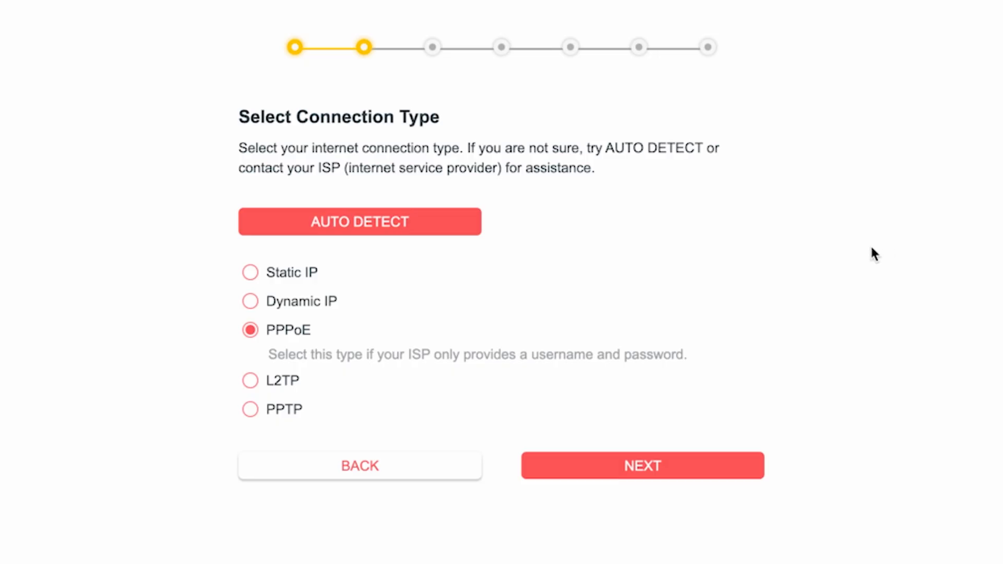
Auto-detect the internet connection type and continue with Dynamic IP and the default MAC address
{"action": "left_click", "coordinate": [366, 229]}
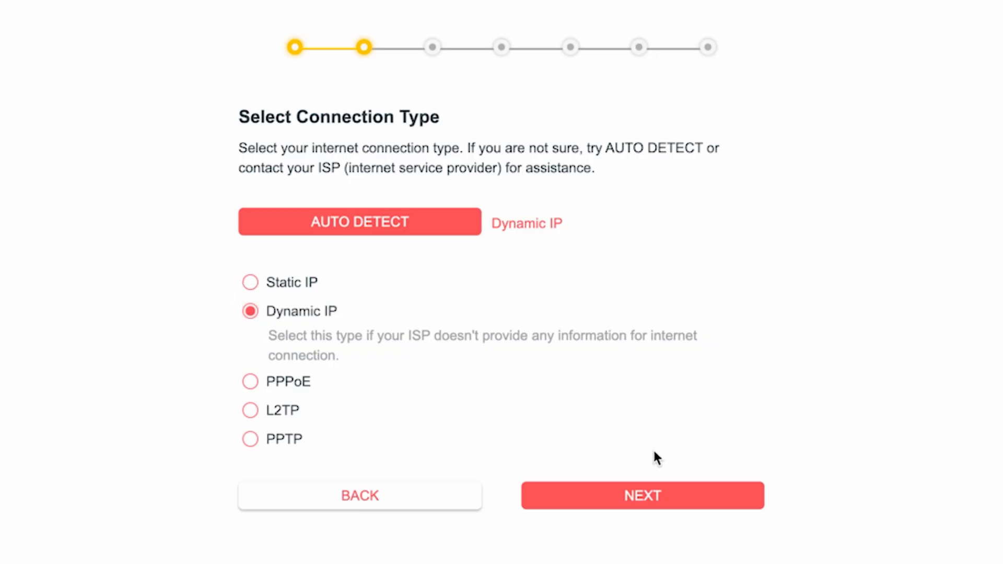
{"action": "left_click", "coordinate": [653, 502]}
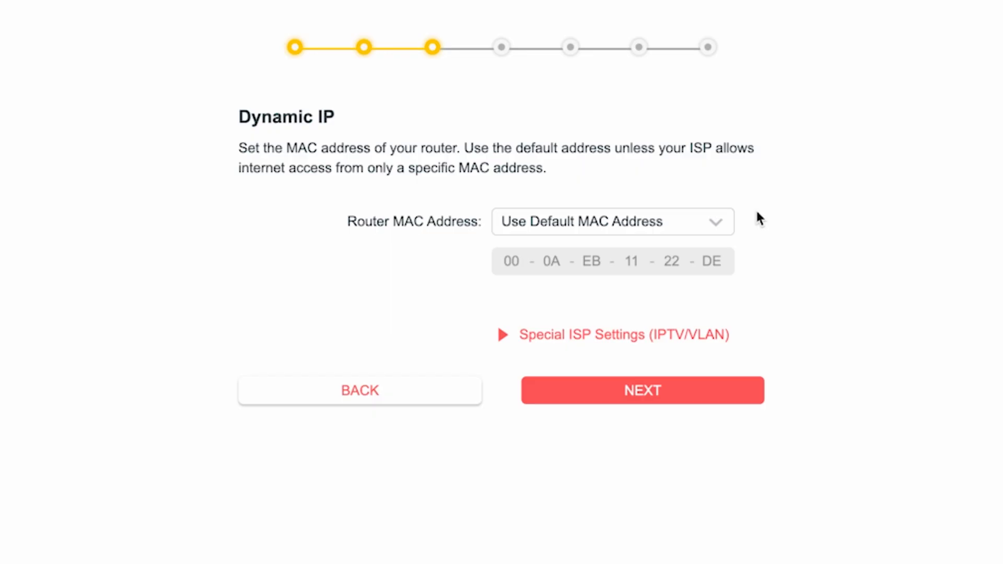
{"action": "left_click", "coordinate": [654, 389]}
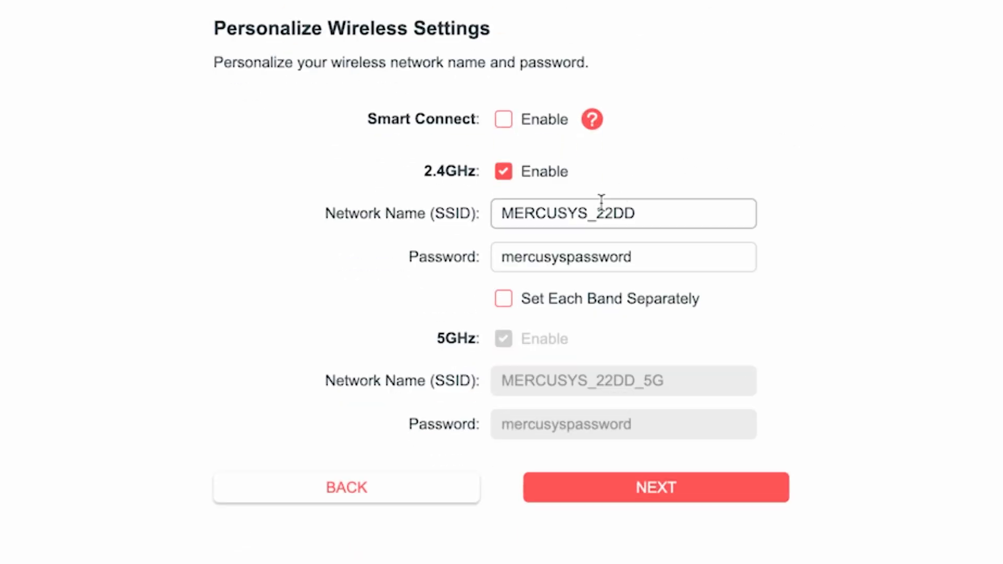
Shorten the 2.4GHz network name to MERCUSYS and enter a new Wi-Fi password for that band
{"action": "left_click", "coordinate": [584, 215]}
{"action": "left_click_drag", "start_coordinate": [583, 216], "coordinate": [676, 215]}
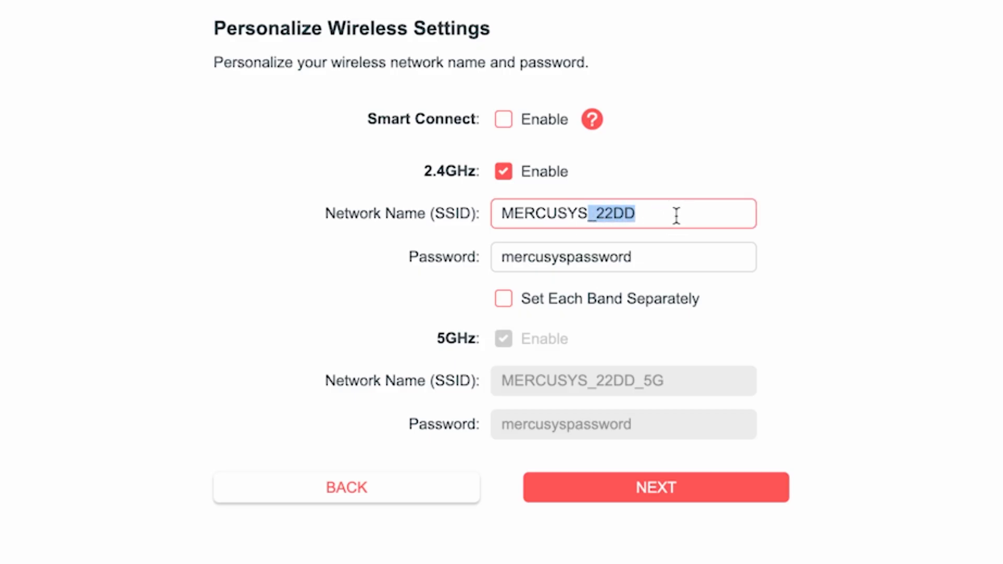
{"action": "key", "text": "BackSpace"}
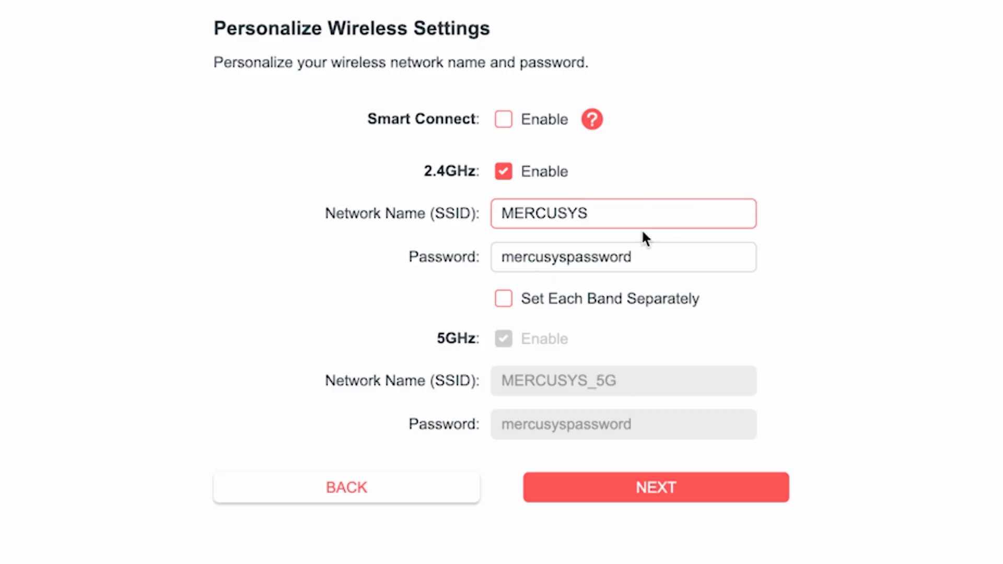
{"action": "left_click", "coordinate": [561, 257]}
{"action": "double_click", "coordinate": [582, 262]}
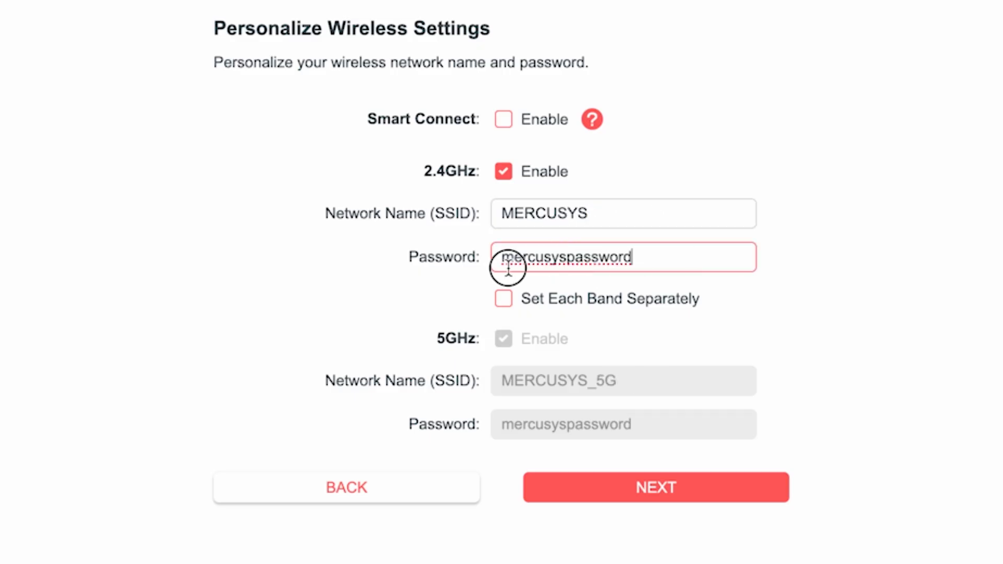
{"action": "type", "text": "123456"}
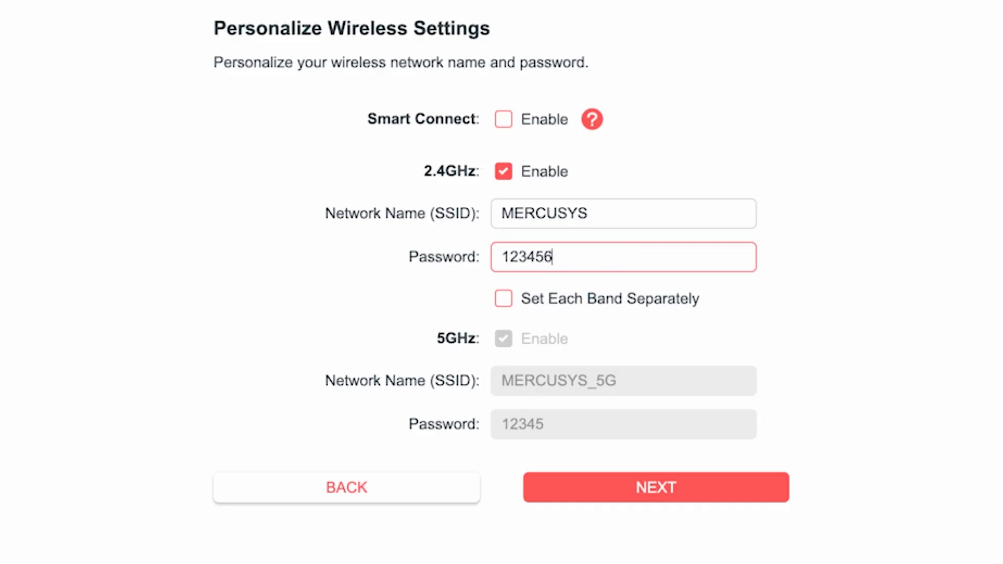
{"action": "type", "text": "789"}
{"action": "left_click", "coordinate": [759, 304]}
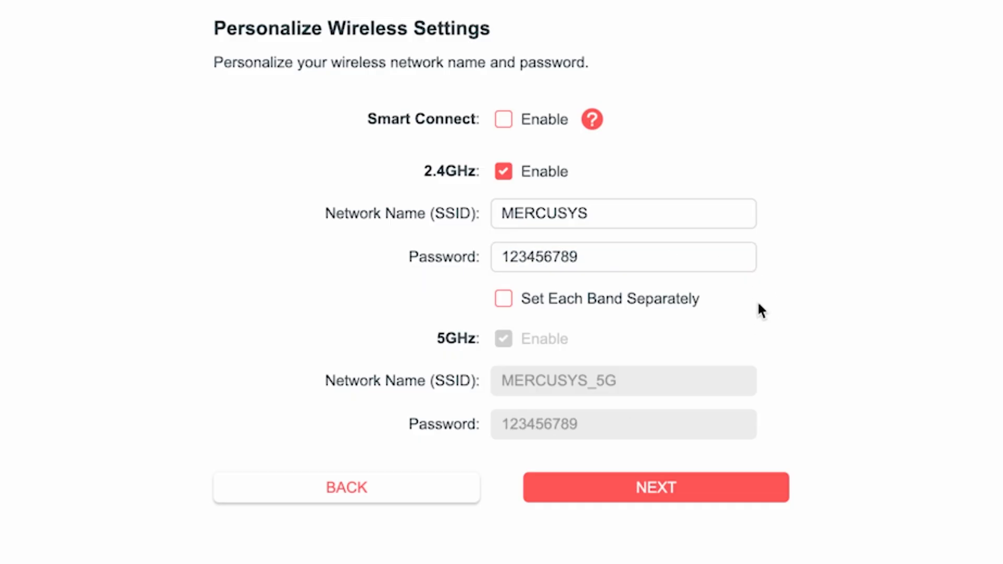
Enable separate settings for each band, keep the 5GHz name MERCUSYS_5G, and extend the 5GHz Wi-Fi password
{"action": "left_click", "coordinate": [503, 301]}
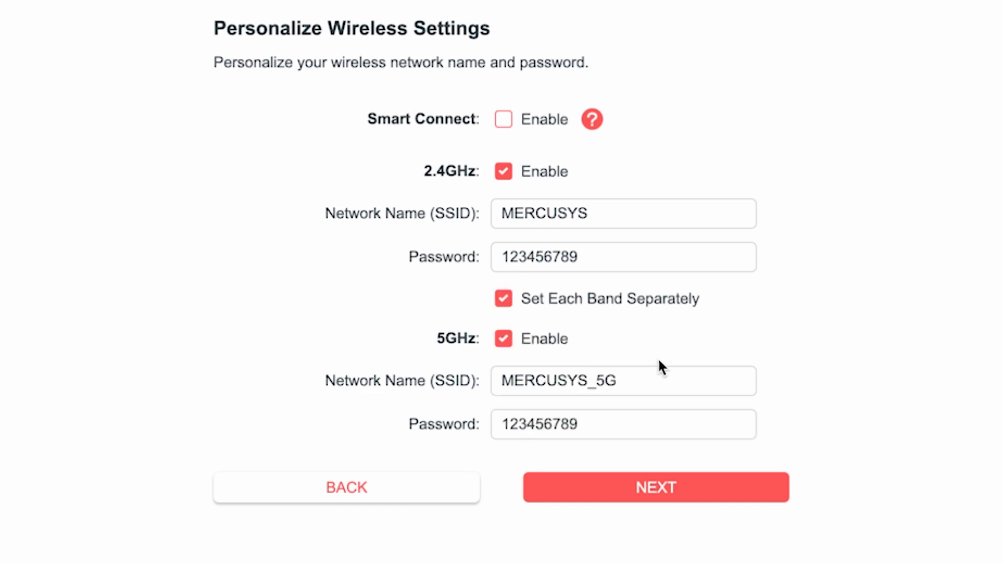
{"action": "left_click", "coordinate": [637, 379]}
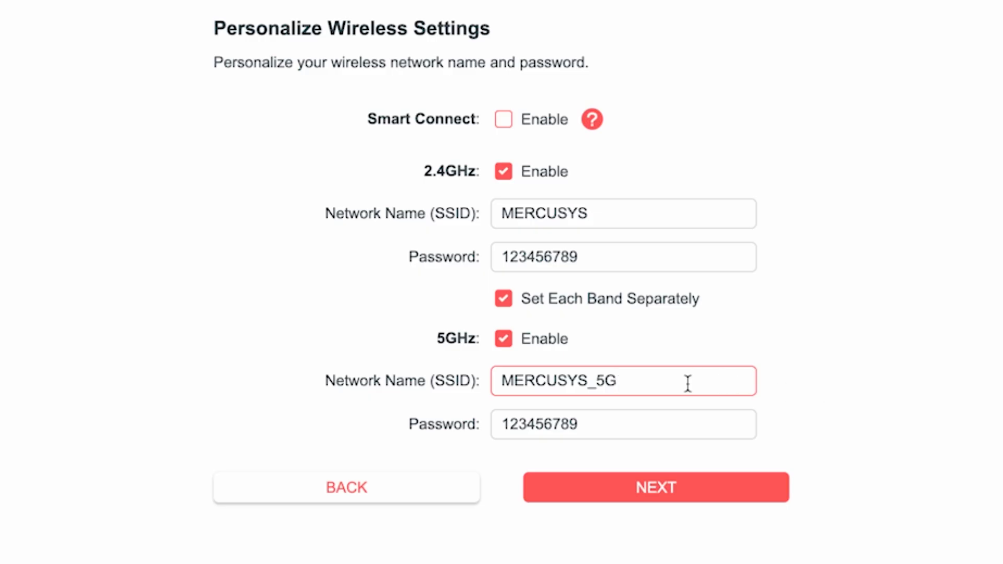
{"action": "left_click", "coordinate": [706, 416]}
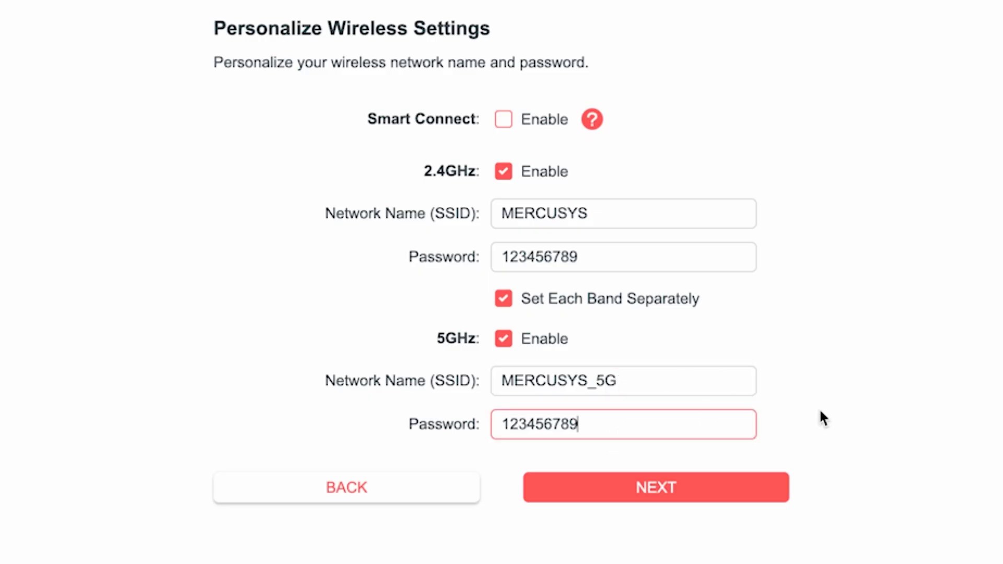
{"action": "type", "text": "5G"}
Submit the wireless settings, reconnect to the router's Wi-Fi network, and confirm the connection
{"action": "left_click", "coordinate": [667, 485]}
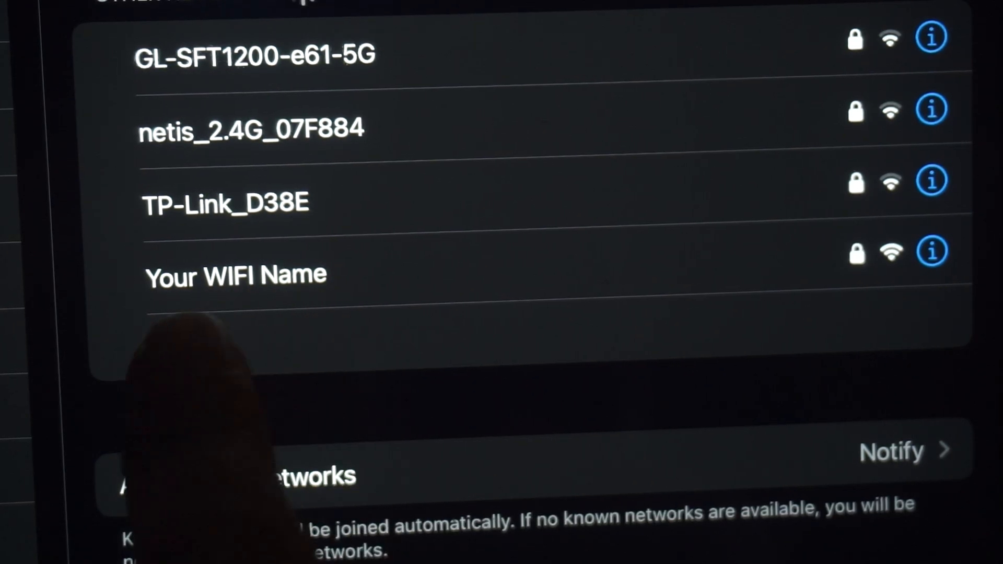
{"action": "left_click", "coordinate": [292, 274]}
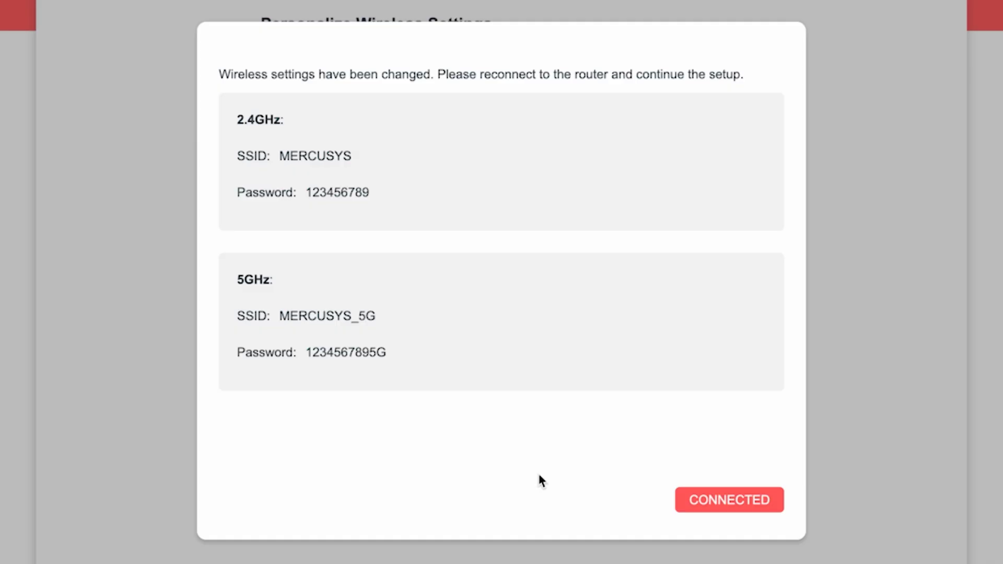
{"action": "left_click", "coordinate": [747, 501]}
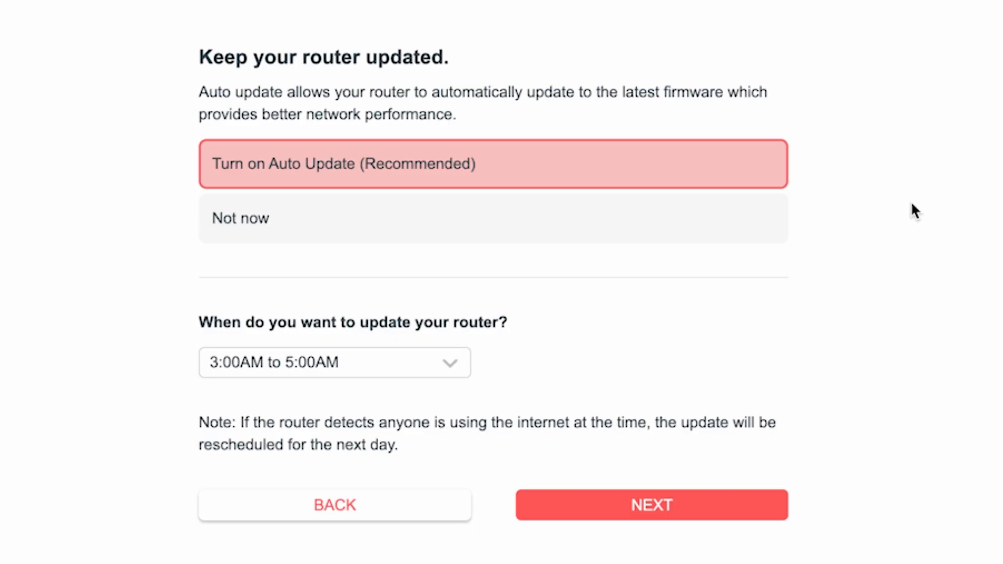
Keep Auto Update turned on with the update time 3:00AM to 5:00AM and continue
{"action": "left_click", "coordinate": [453, 365]}
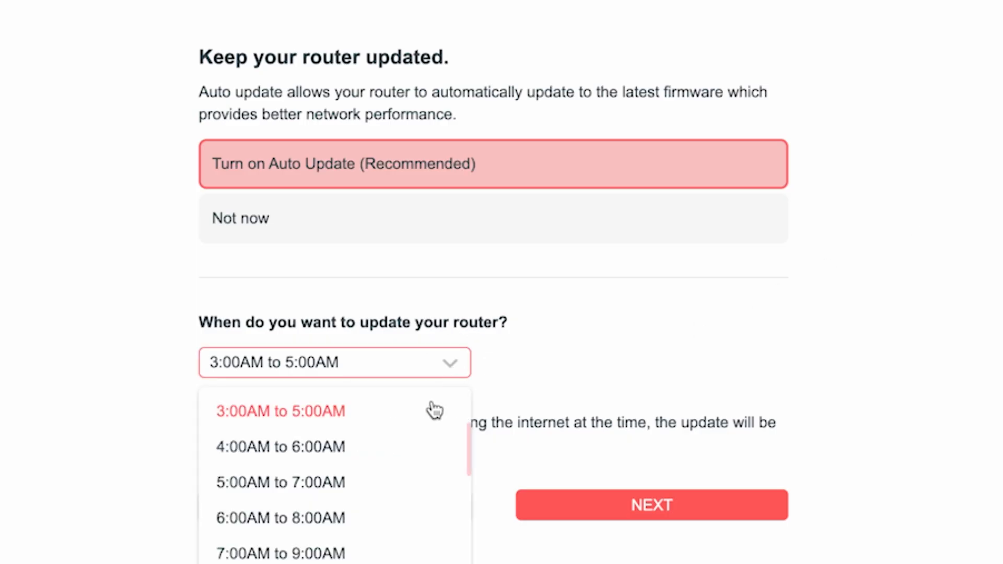
{"action": "scroll", "coordinate": [385, 528], "scroll_direction": "down", "scroll_amount": 2}
{"action": "scroll", "coordinate": [385, 528], "scroll_direction": "down", "scroll_amount": 3}
{"action": "scroll", "coordinate": [380, 553], "scroll_direction": "up", "scroll_amount": 6}
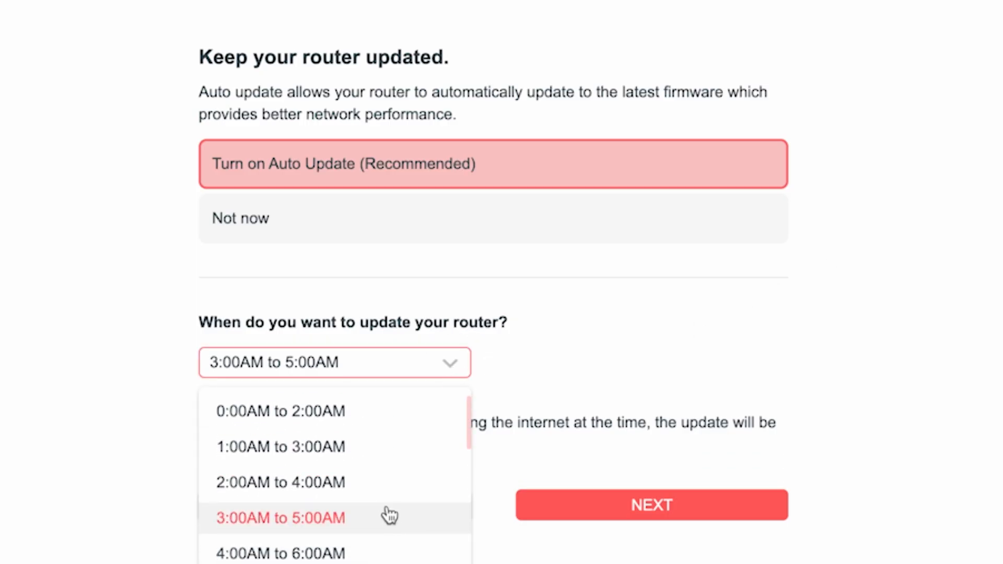
{"action": "left_click", "coordinate": [313, 518]}
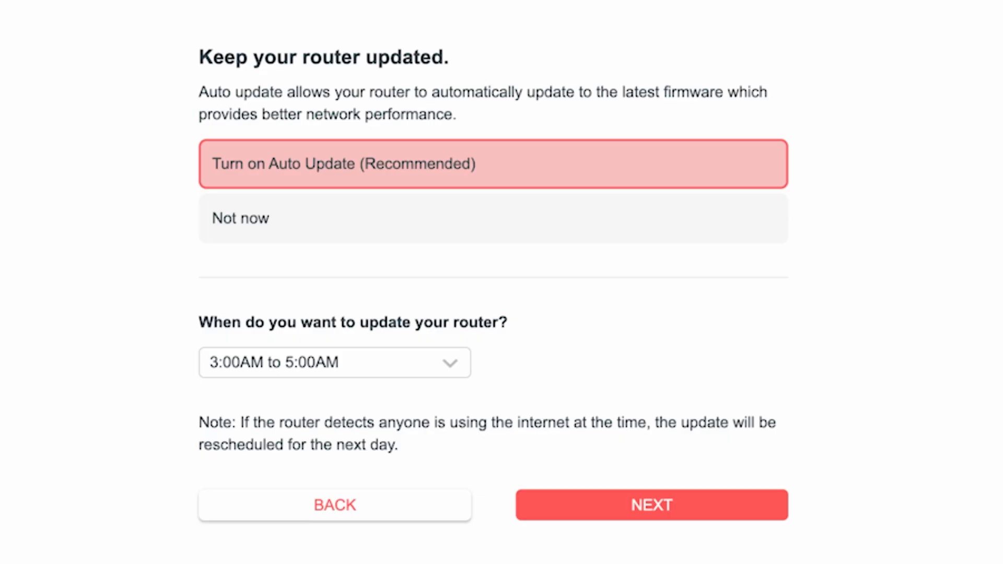
{"action": "left_click", "coordinate": [681, 511]}
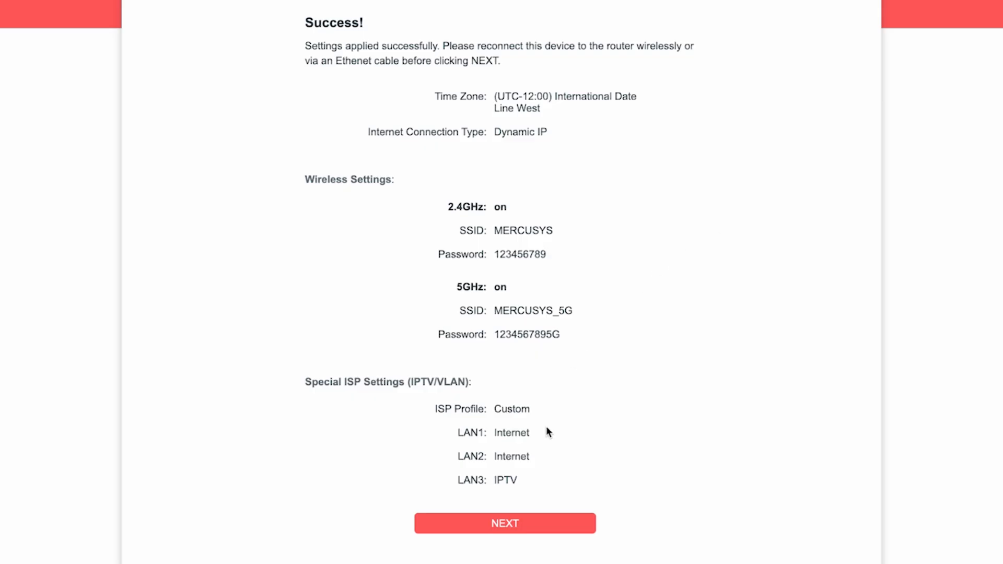
Continue past the settings summary and skip logging in to the Mercusys Cloud Service
{"action": "left_click", "coordinate": [511, 523]}
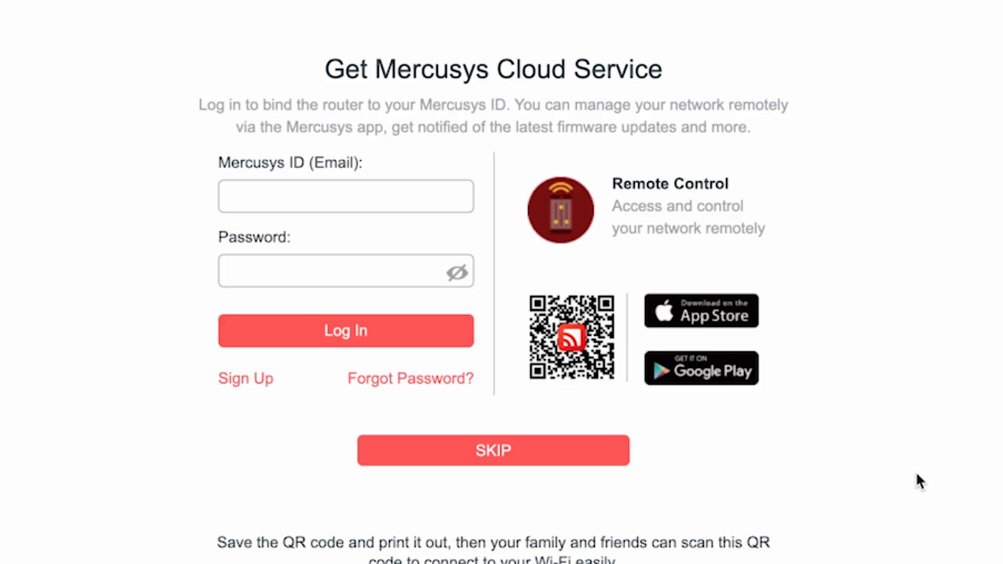
{"action": "left_click", "coordinate": [472, 460]}
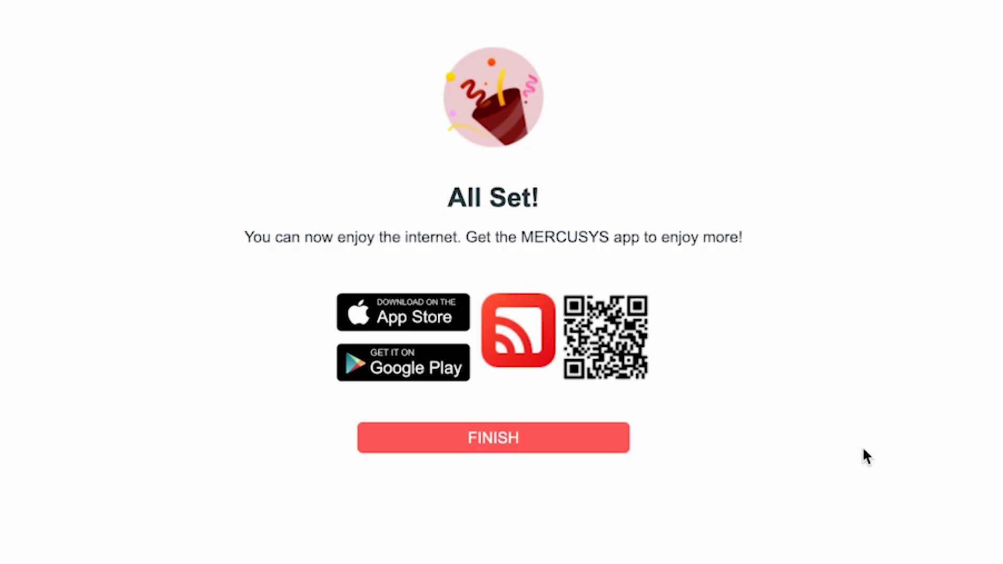
Finish the setup wizard and open the Reboot page in the advanced system settings
{"action": "left_click", "coordinate": [507, 452]}
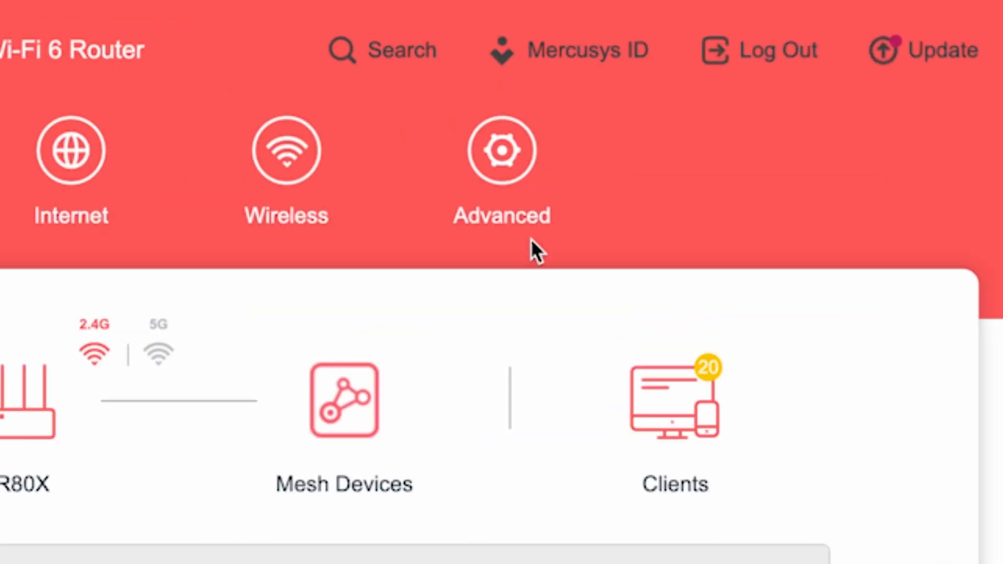
{"action": "left_click", "coordinate": [531, 173]}
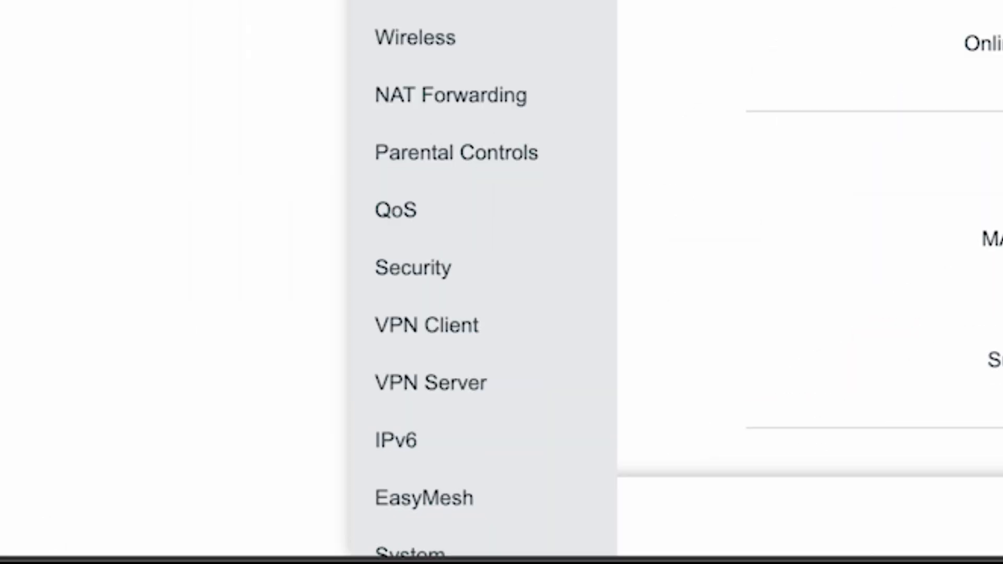
{"action": "scroll", "coordinate": [480, 282], "scroll_direction": "down", "scroll_amount": 2}
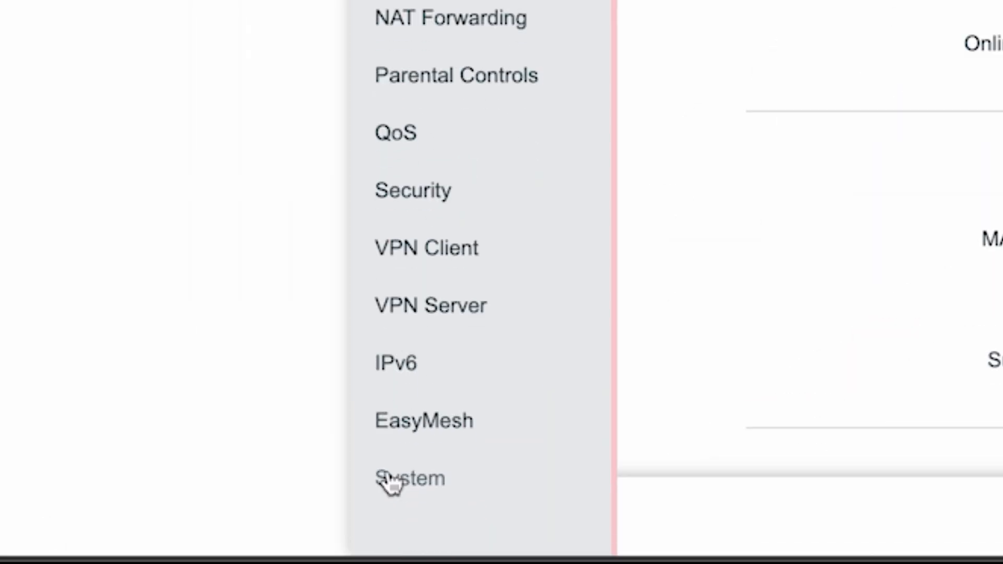
{"action": "left_click", "coordinate": [389, 484]}
{"action": "scroll", "coordinate": [515, 381], "scroll_direction": "down", "scroll_amount": 3}
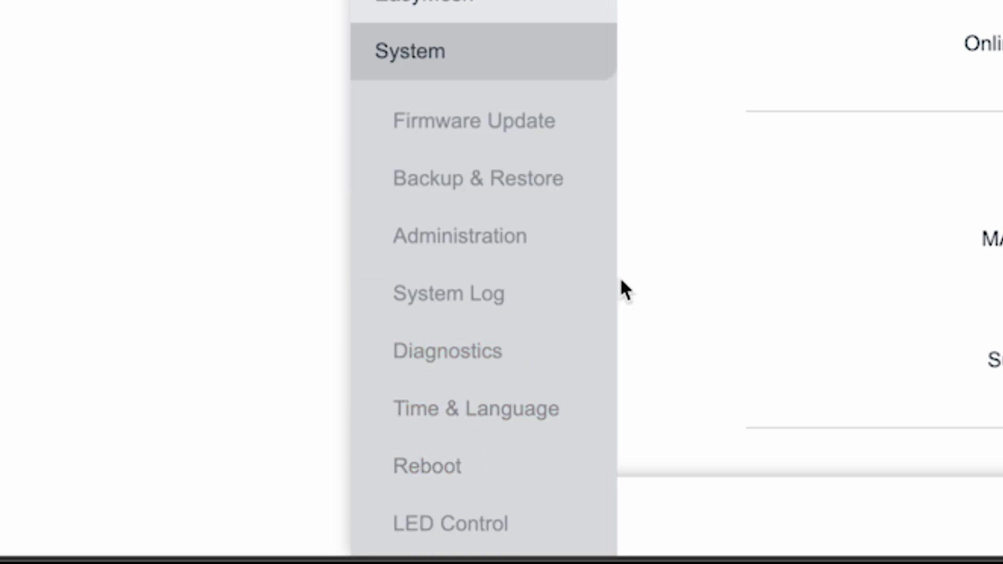
{"action": "left_click", "coordinate": [421, 462]}
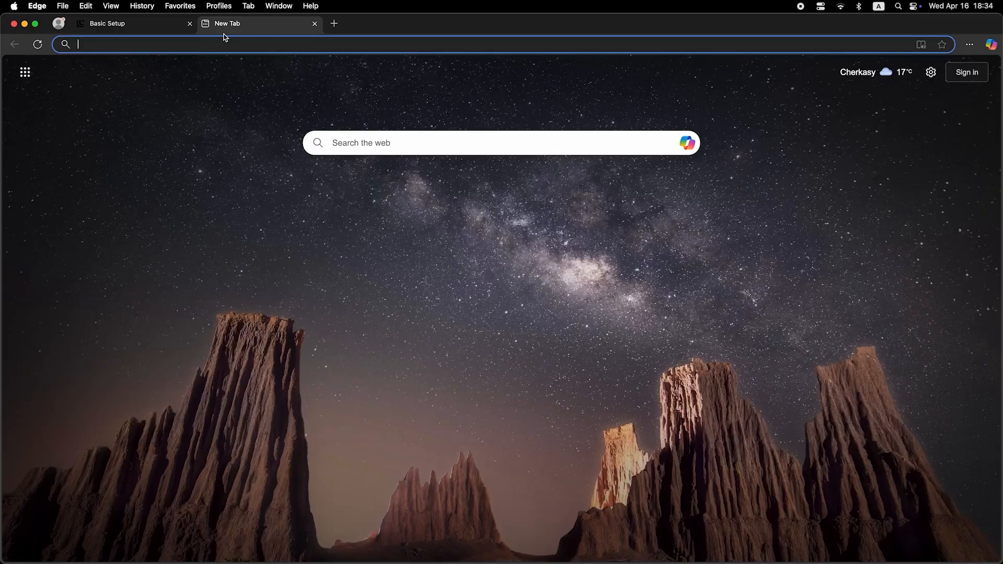
Run a web search in a new browser tab to test the internet connection
{"action": "left_click", "coordinate": [229, 46]}
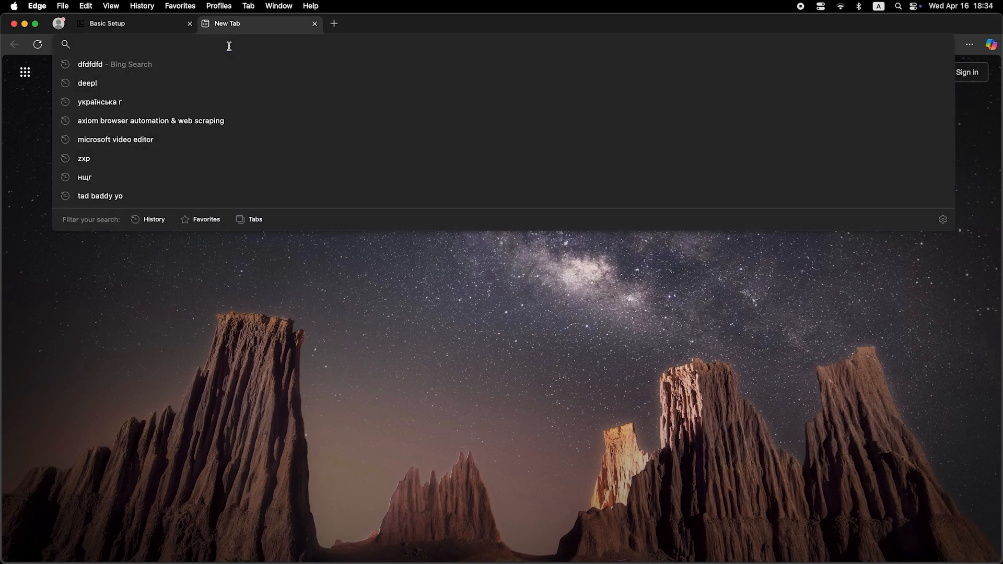
{"action": "type", "text": "chitchat"}
{"action": "key", "text": "Return"}
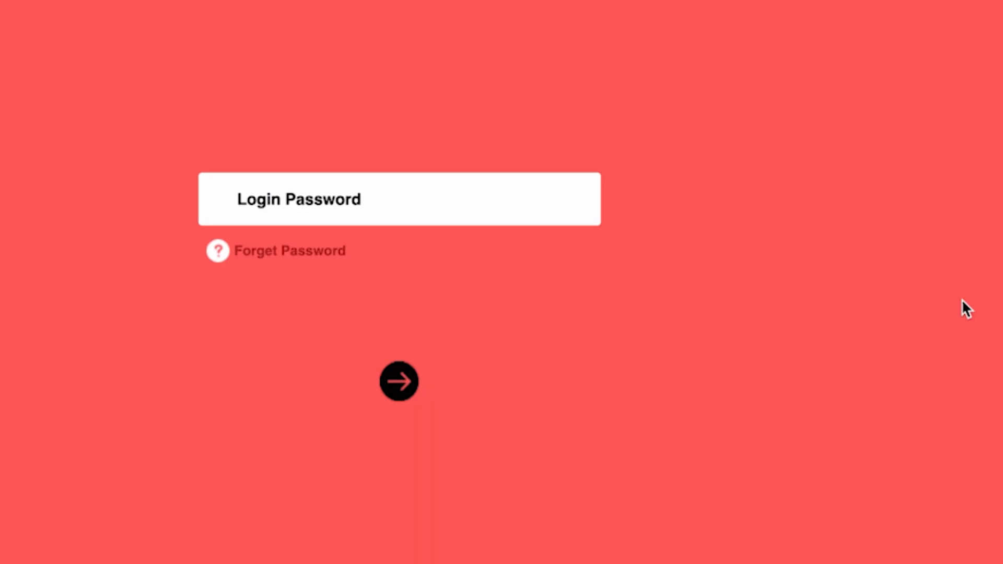
Log in to the router with the login password and dismiss the Mercusys ID prompt
{"action": "type", "text": "••••••••"}
{"action": "key", "text": "Return"}
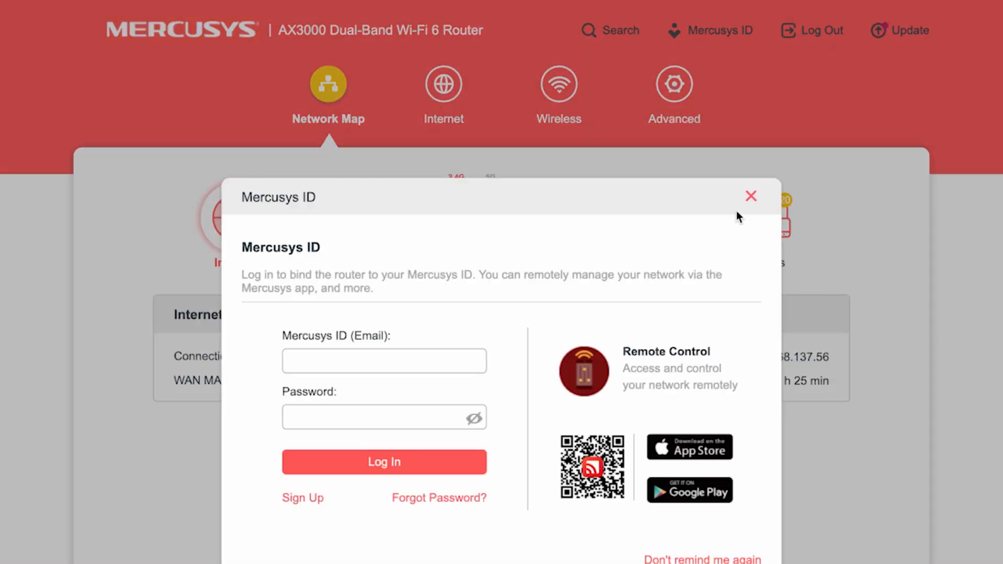
{"action": "left_click", "coordinate": [750, 196]}
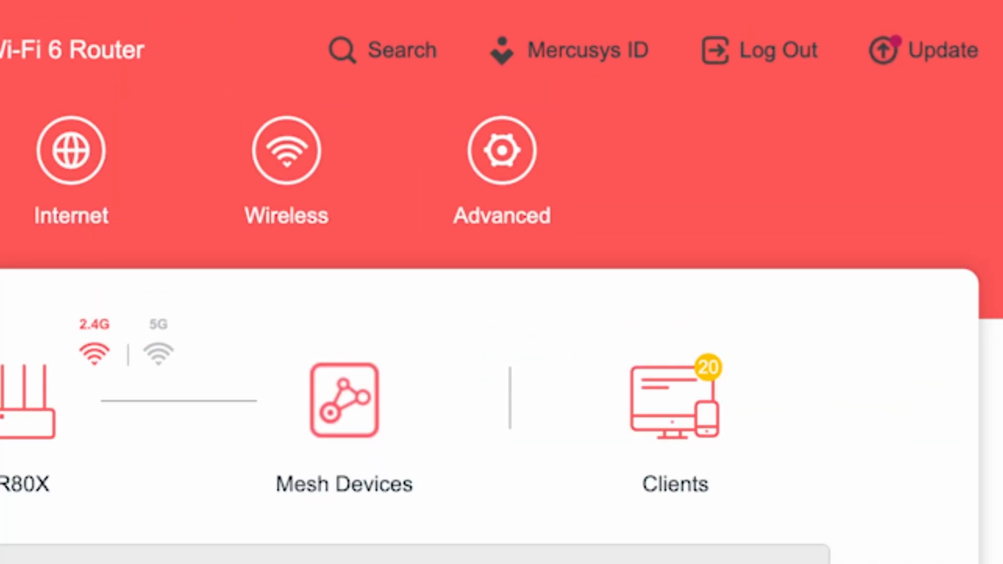
In the advanced network Internet settings, set Router MAC Address to Clone Current Device MAC and save
{"action": "left_click", "coordinate": [504, 152]}
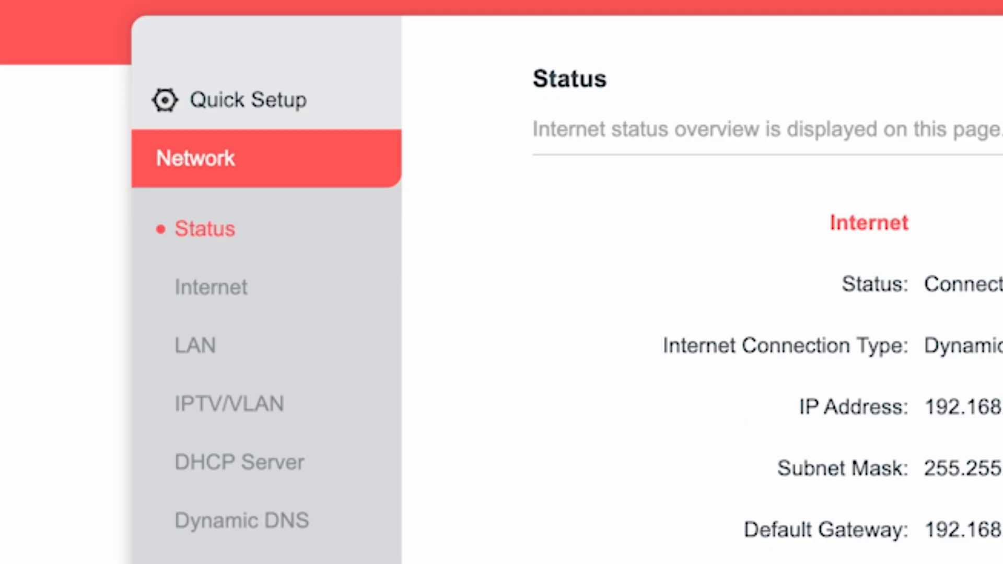
{"action": "left_click", "coordinate": [216, 289]}
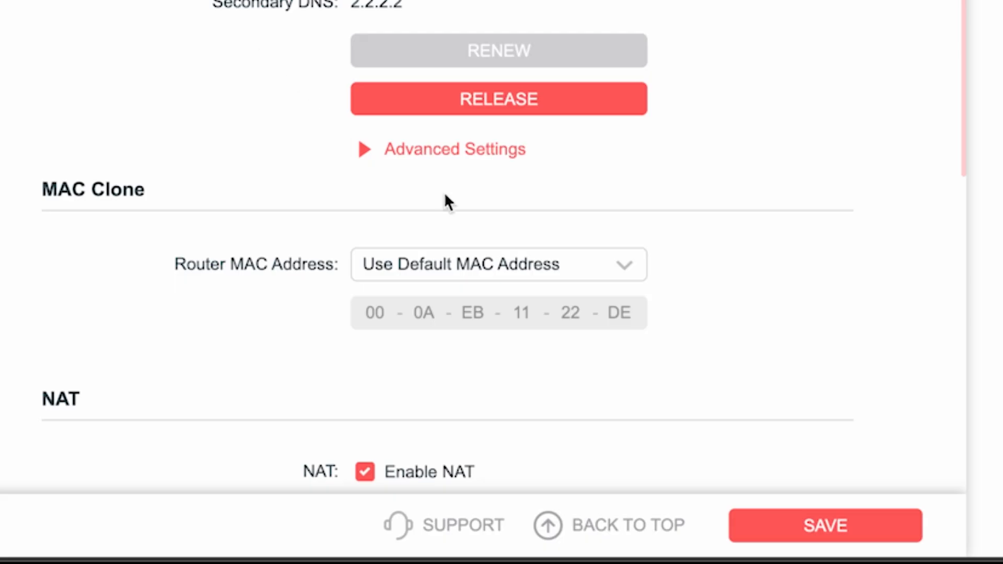
{"action": "left_click", "coordinate": [572, 269]}
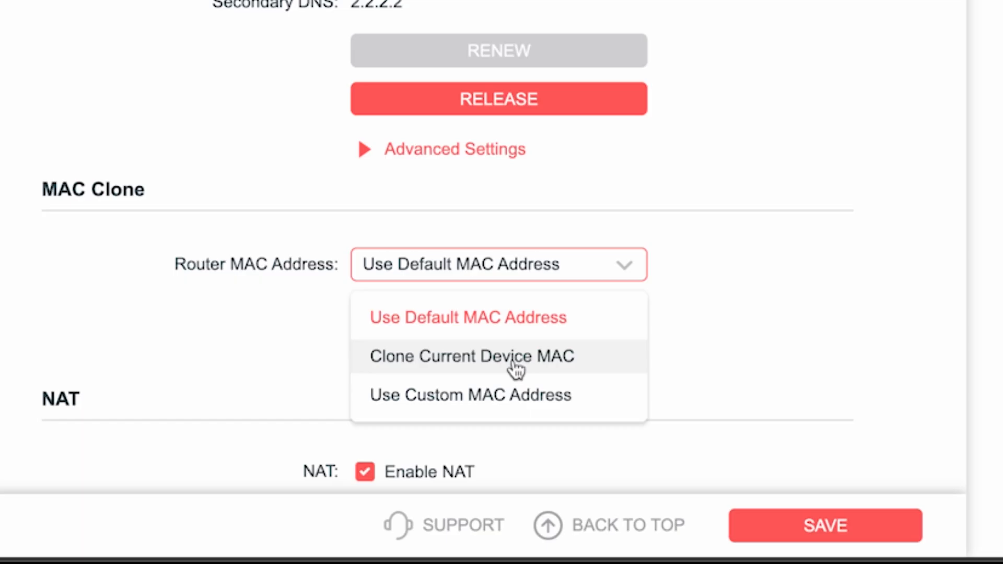
{"action": "left_click", "coordinate": [464, 366]}
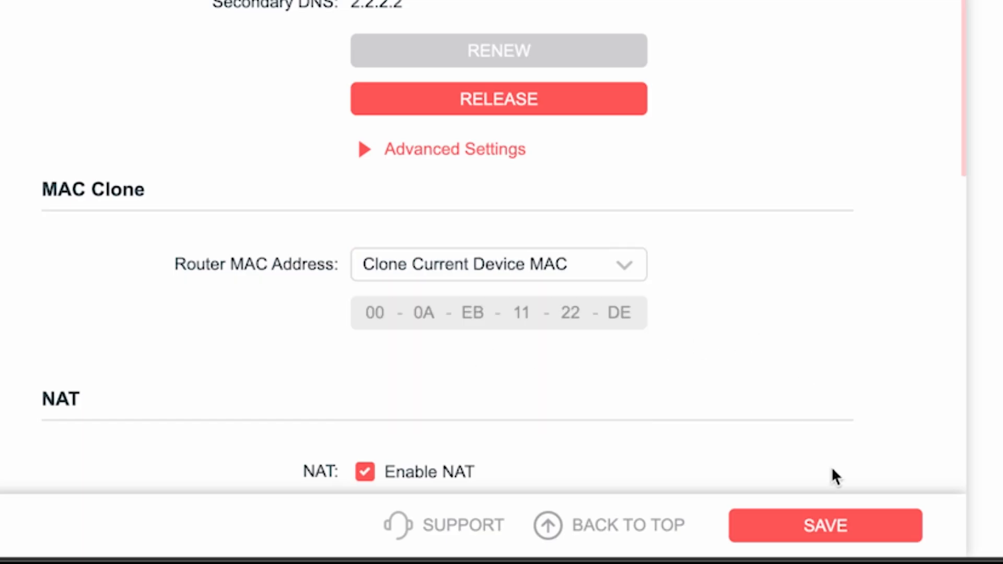
{"action": "left_click", "coordinate": [836, 526]}
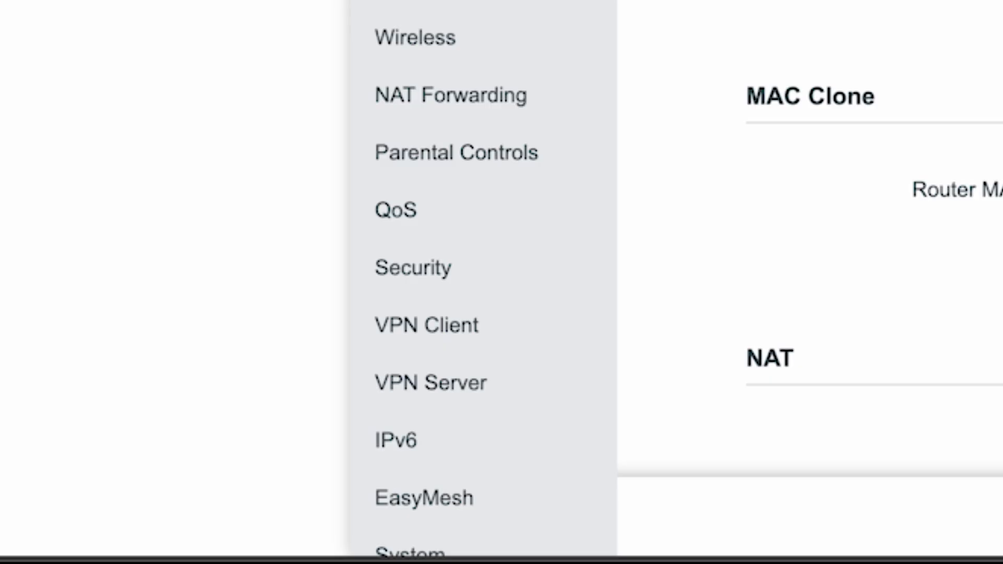
Reboot the router from the advanced system settings
{"action": "scroll", "coordinate": [515, 78], "scroll_direction": "down", "scroll_amount": 2}
{"action": "left_click", "coordinate": [442, 470]}
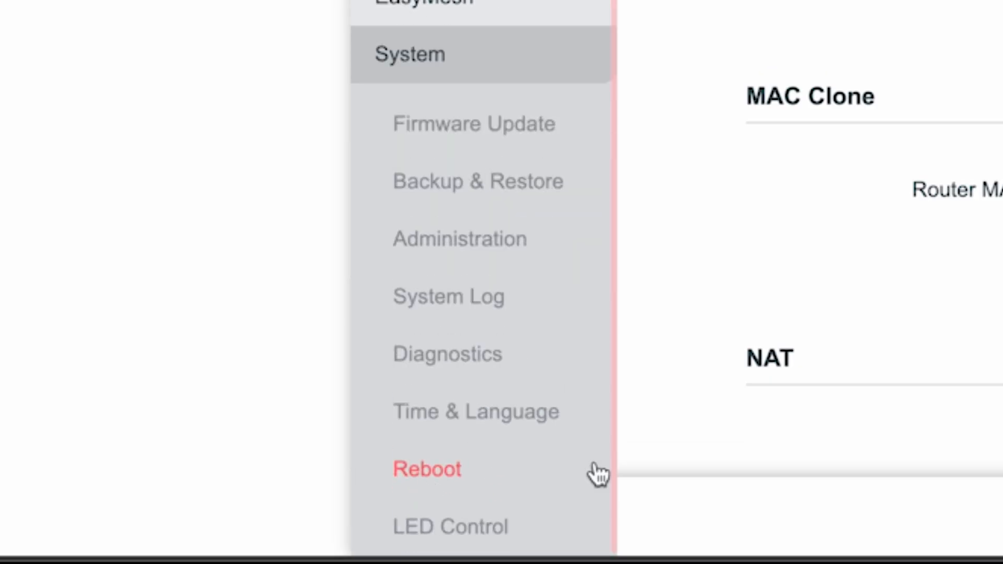
{"action": "left_click", "coordinate": [470, 470]}
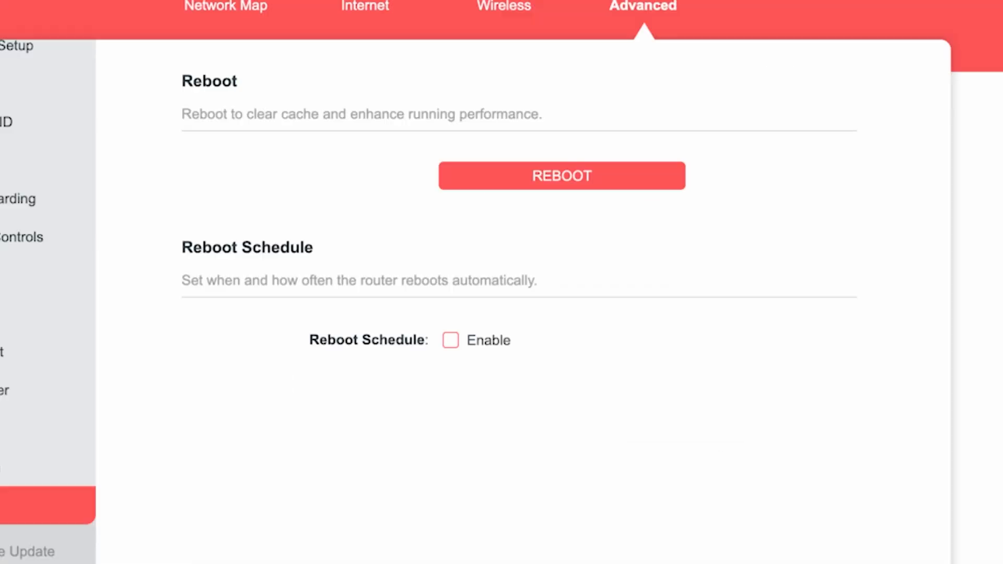
{"action": "left_click", "coordinate": [530, 182]}
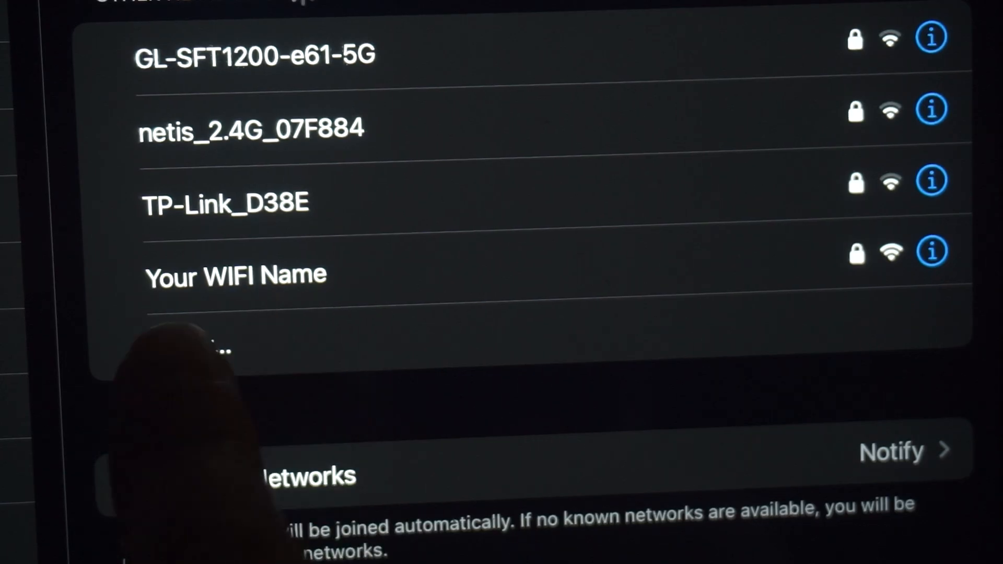
Reconnect to the Wi-Fi network Your WIFI Name and search the web for dfdfdfdf to test internet access
{"action": "left_click", "coordinate": [314, 274]}
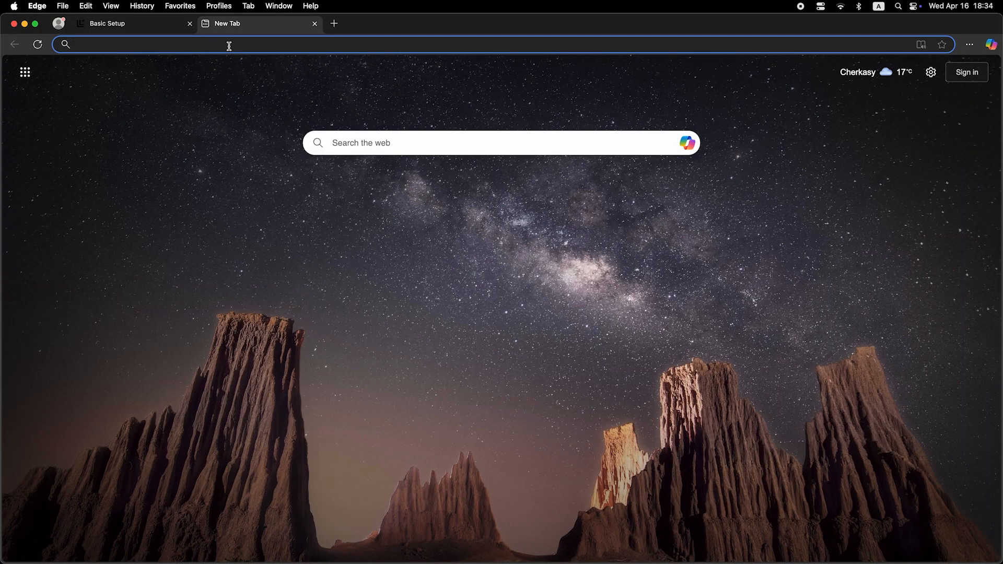
{"action": "left_click", "coordinate": [229, 44]}
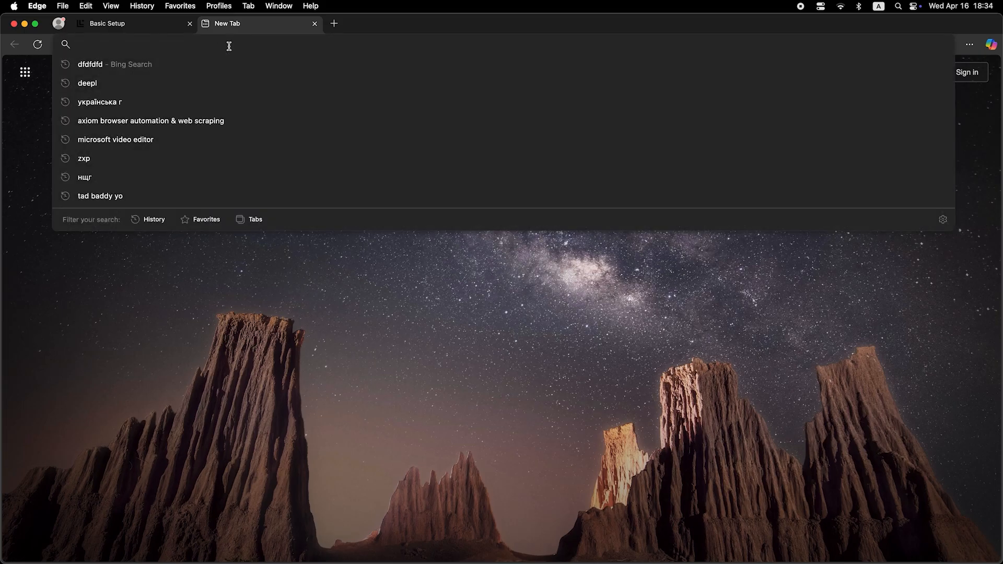
{"action": "type", "text": "dfdfdfdf"}
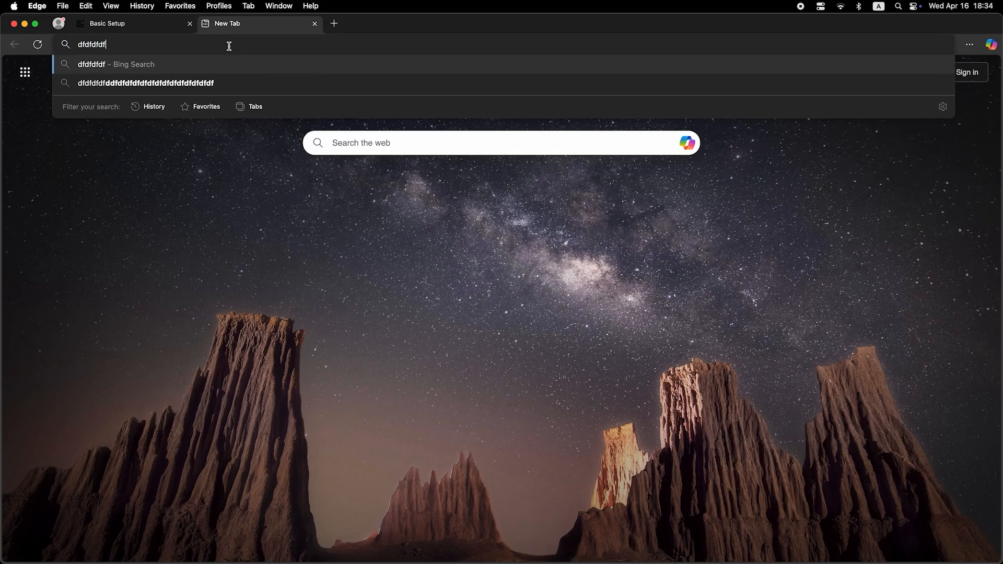
{"action": "key", "text": "Return"}
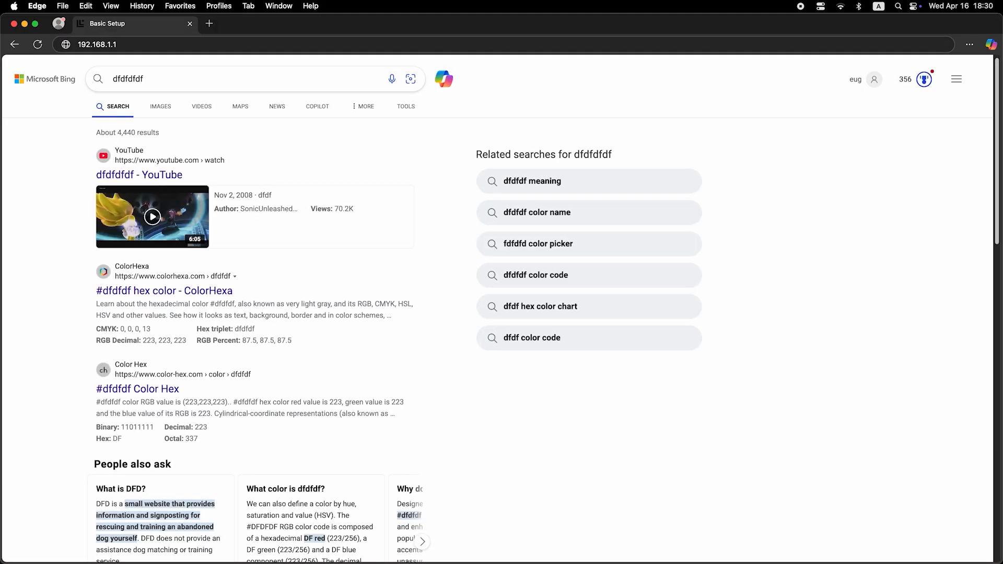